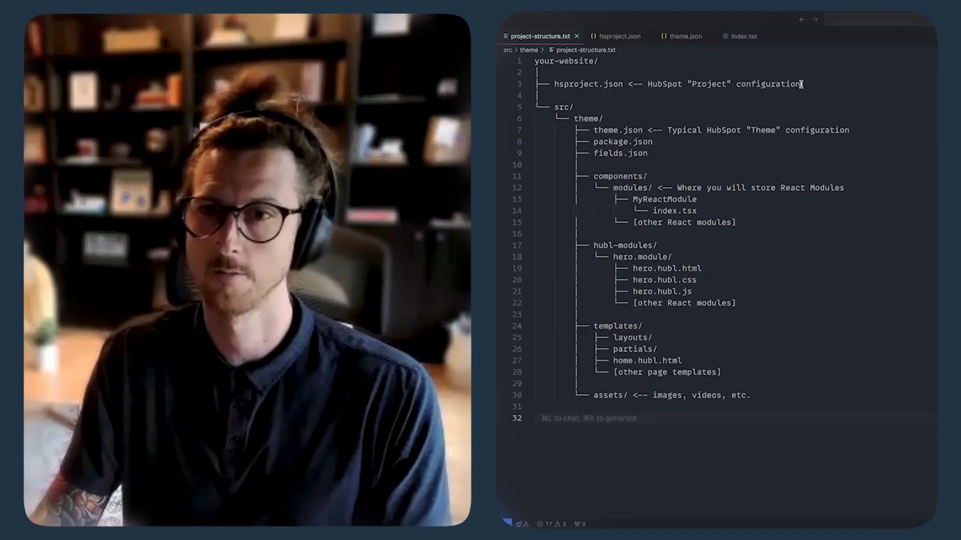
# - Review the hsproject.json line and the components and modules block by highlighting them
pyautogui.moveTo(801, 84); pyautogui.dragTo(517, 85)
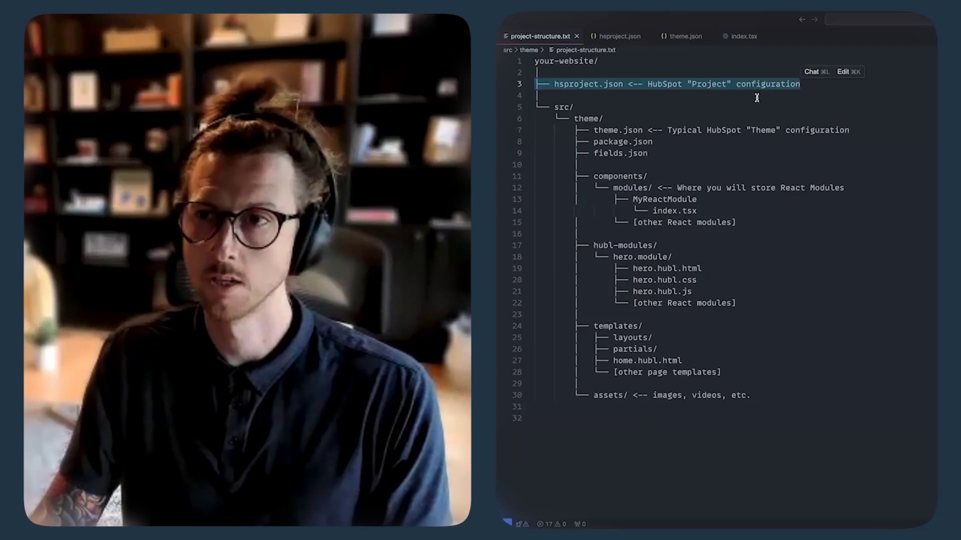
pyautogui.click(671, 414)
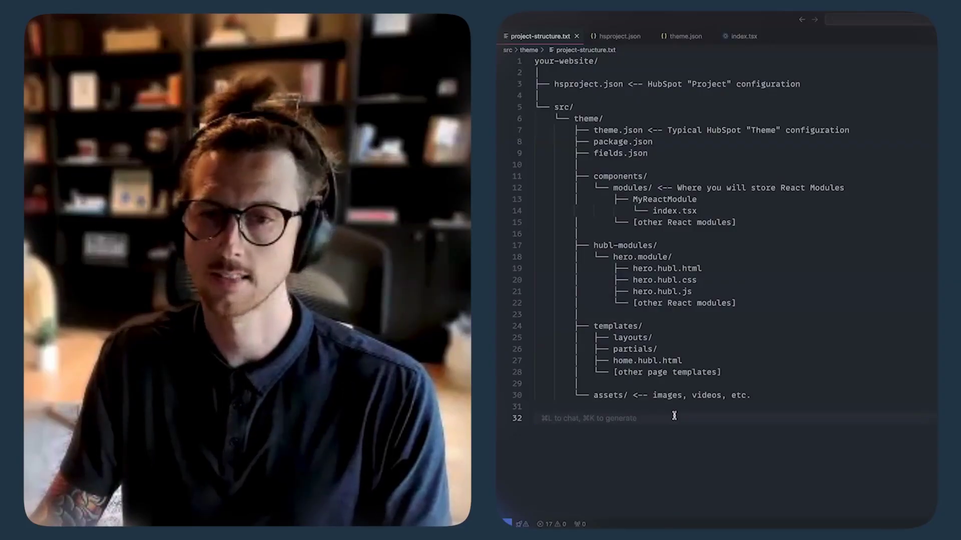
pyautogui.moveTo(740, 222); pyautogui.dragTo(529, 173)
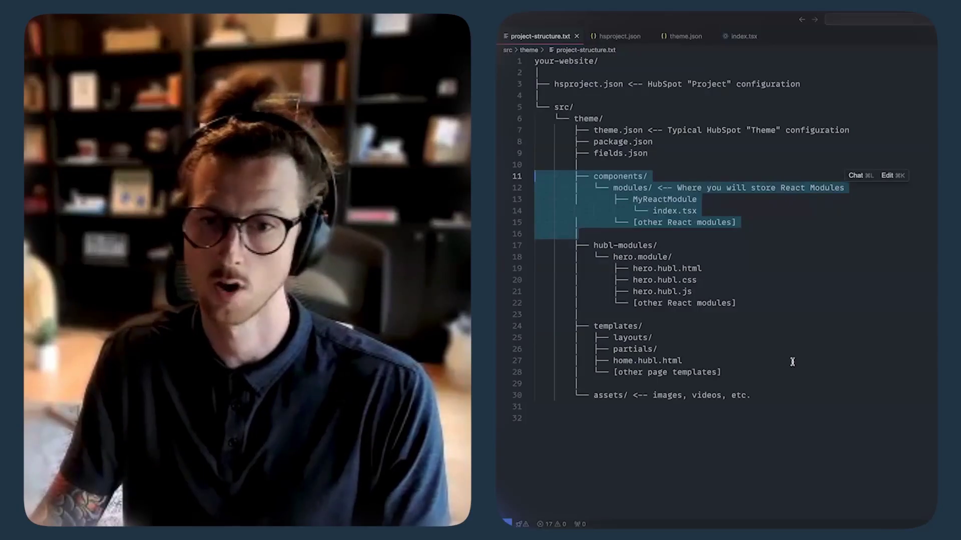
pyautogui.click(855, 362)
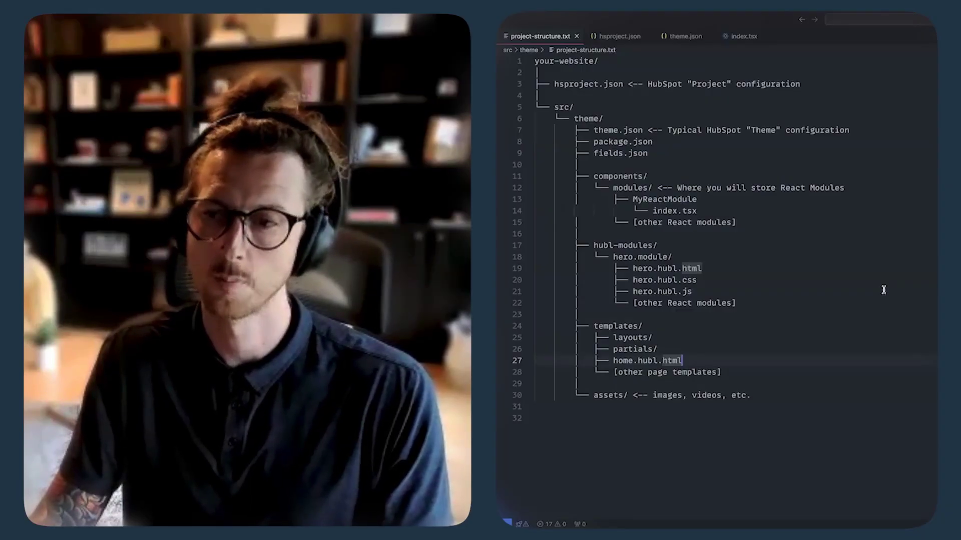
# - Run yarn start in the terminal and open the hslocal.net:3000 dev server link
pyautogui.press('Up')
pyautogui.press('Up')
pyautogui.press('Up')
pyautogui.hotkey('ctrl', '`')
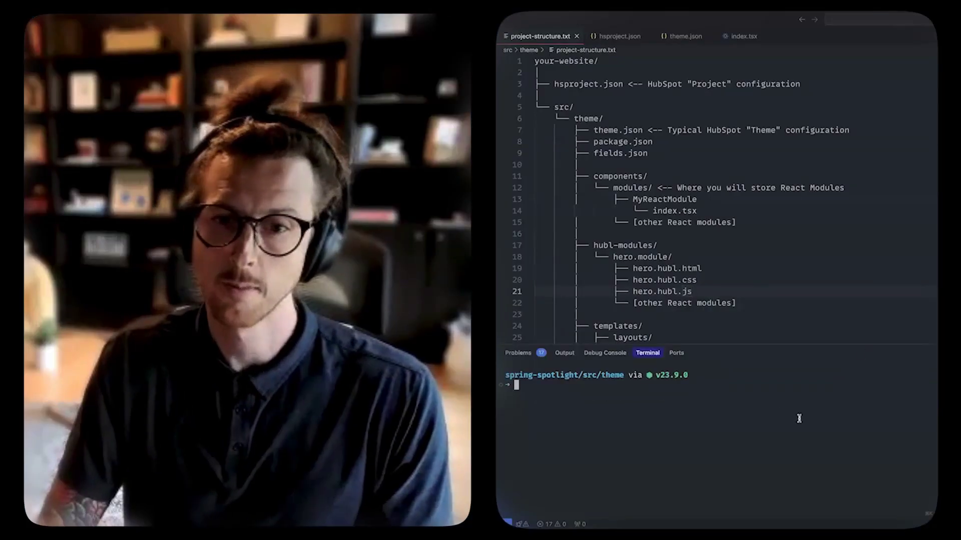
pyautogui.write('yarn ')
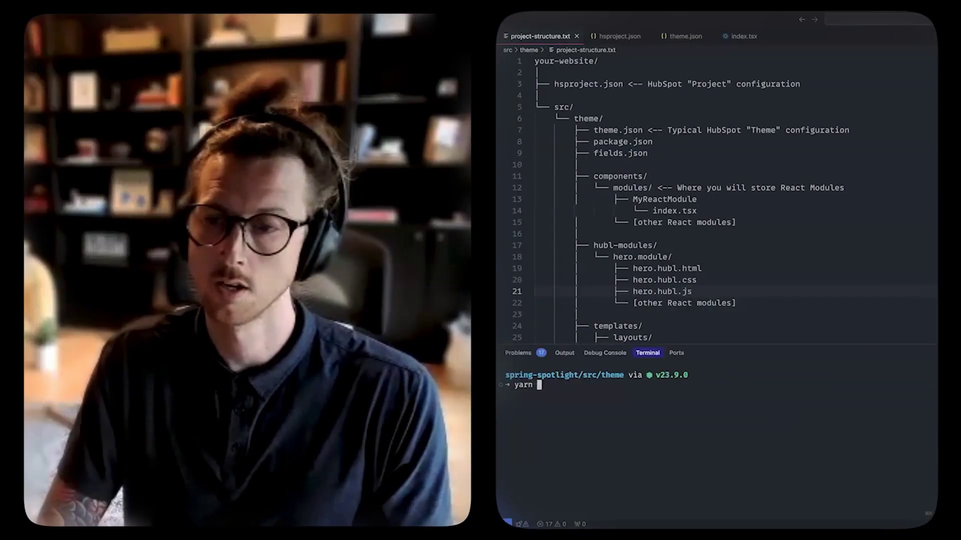
pyautogui.write('start')
pyautogui.press('Return')
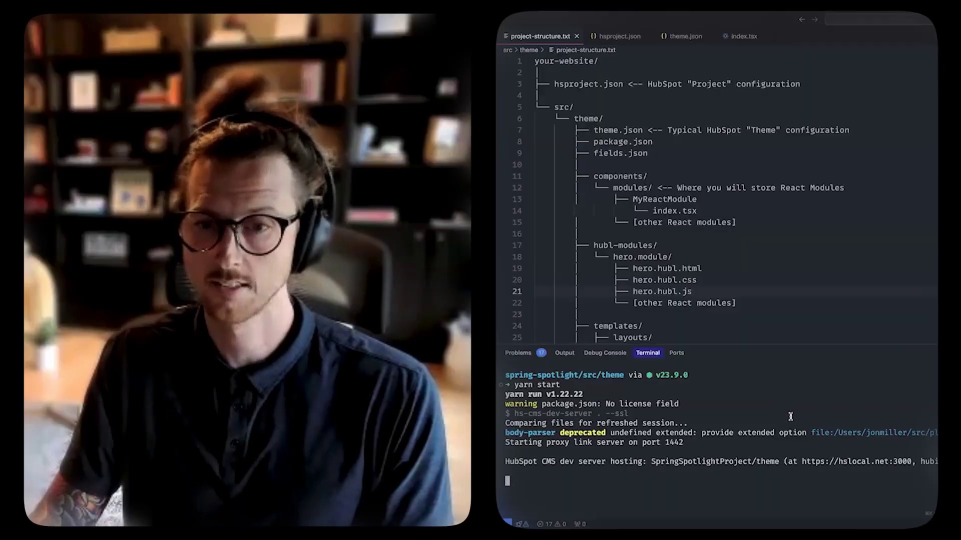
pyautogui.keyDown('ctrl'); pyautogui.click(840, 462); pyautogui.keyUp('ctrl')
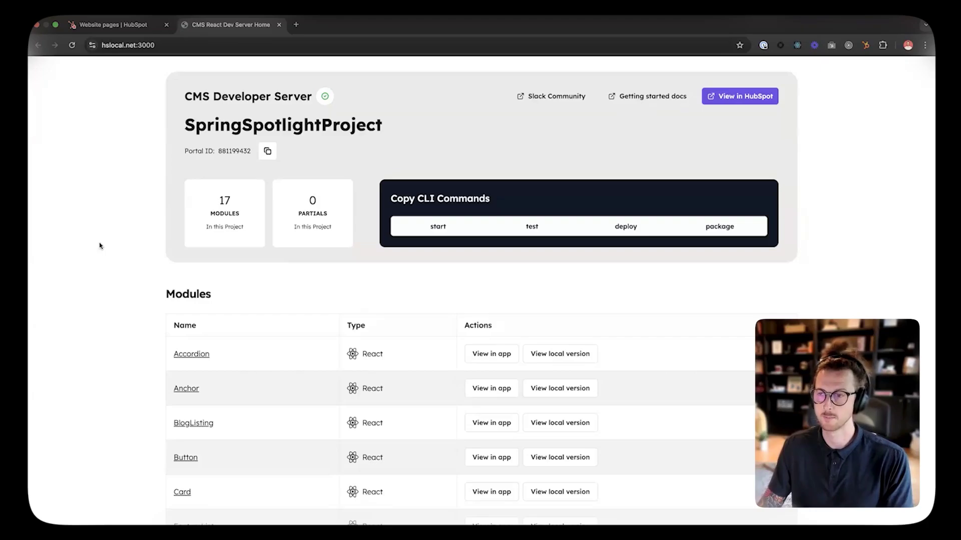
# - Open the Heading module's details from SpringSpotlightProject's module list
pyautogui.tripleClick(226, 125)
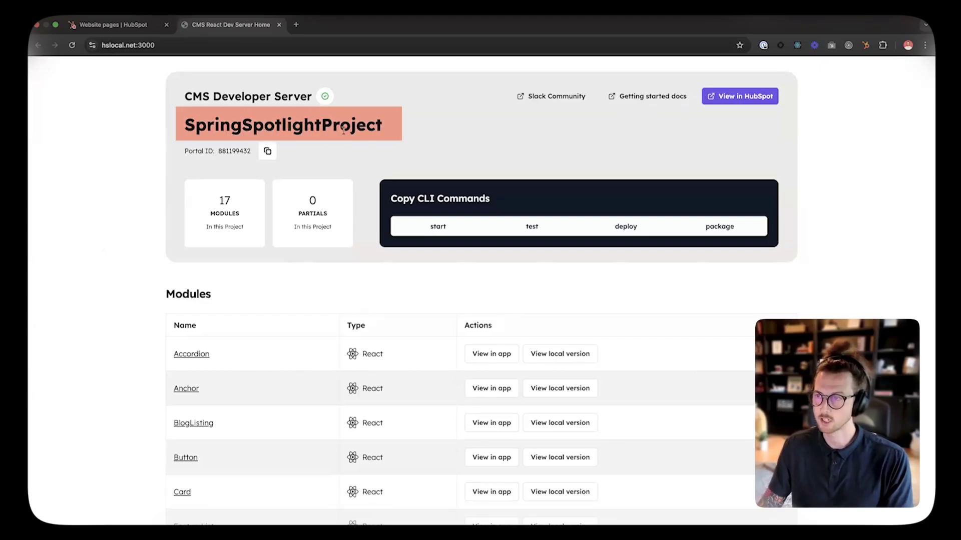
pyautogui.click(307, 162)
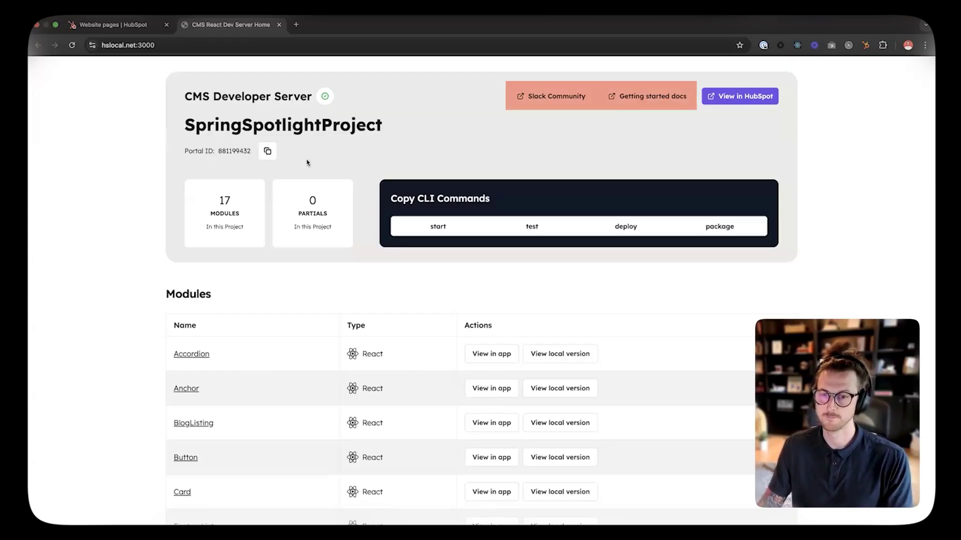
pyautogui.scroll(-3, 148, 264)
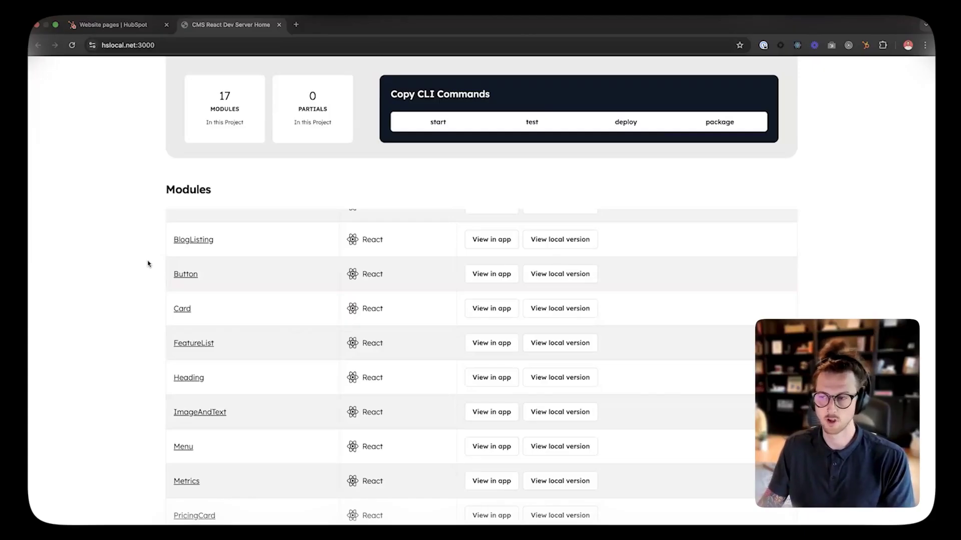
pyautogui.click(189, 378)
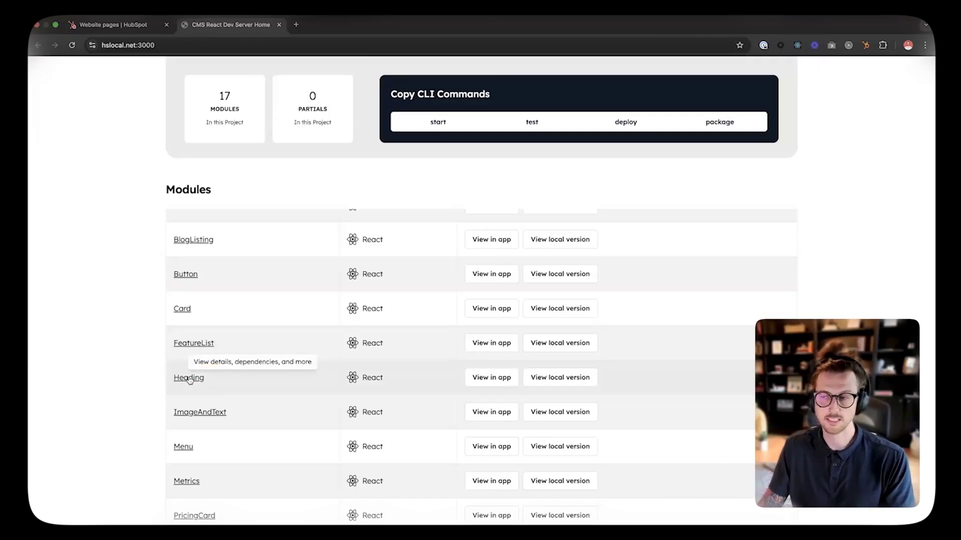
# - Check the Heading module's directory path and JSON fields, then close the details panel
pyautogui.click(189, 378)
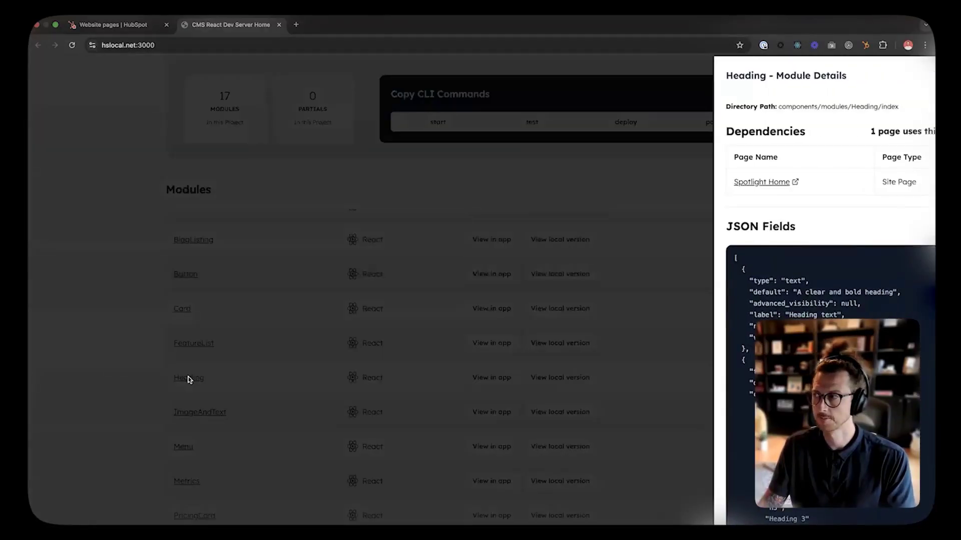
pyautogui.moveTo(848, 107); pyautogui.dragTo(673, 107)
pyautogui.click(691, 121)
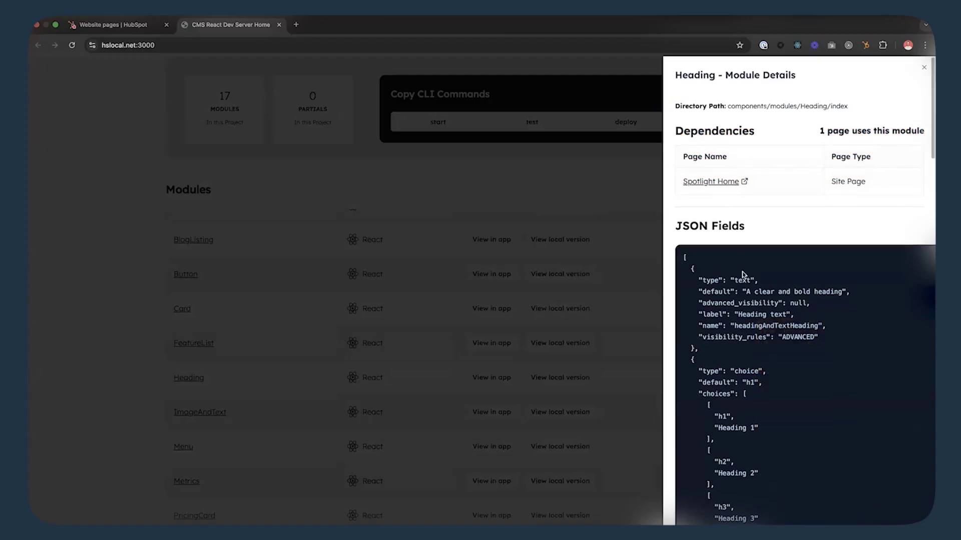
pyautogui.scroll(-10, 747, 272)
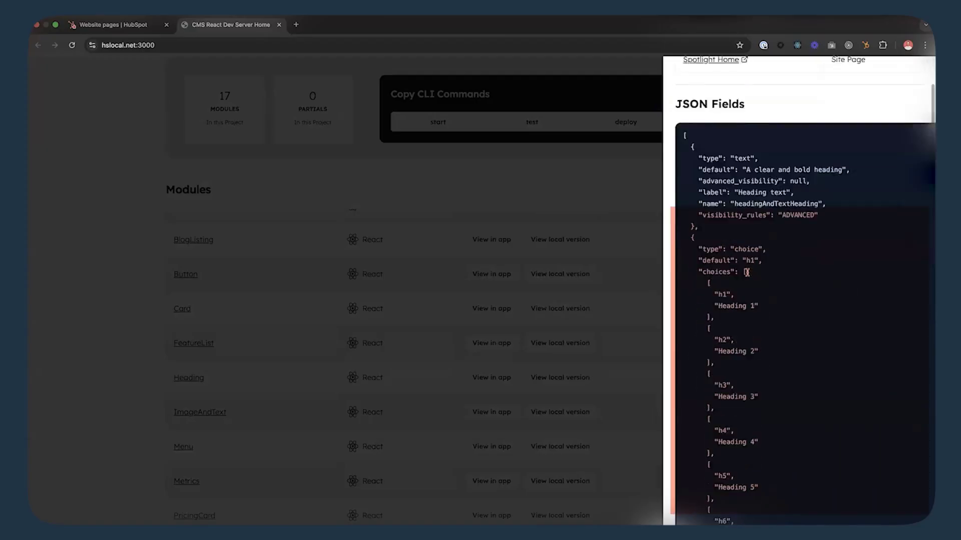
pyautogui.scroll(-10, 747, 272)
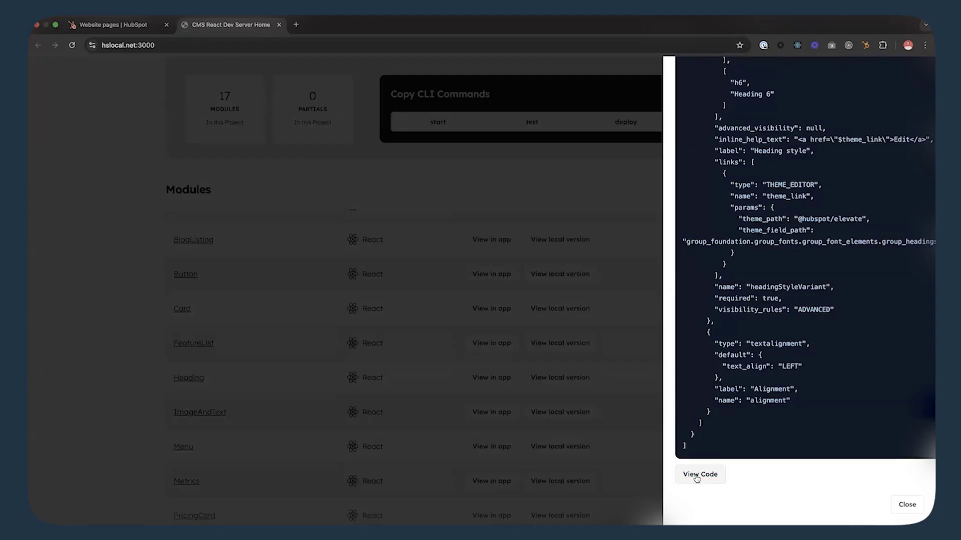
pyautogui.click(908, 505)
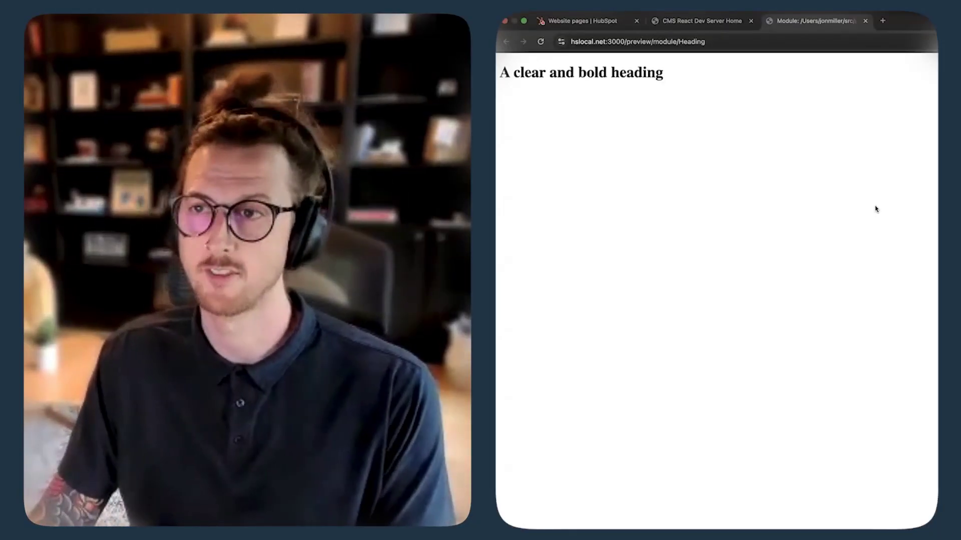
# - Add an h4 'Spring Spotlight 2025' inside HeadingWrapper in Heading/index.tsx and save
pyautogui.press('super+Tab')
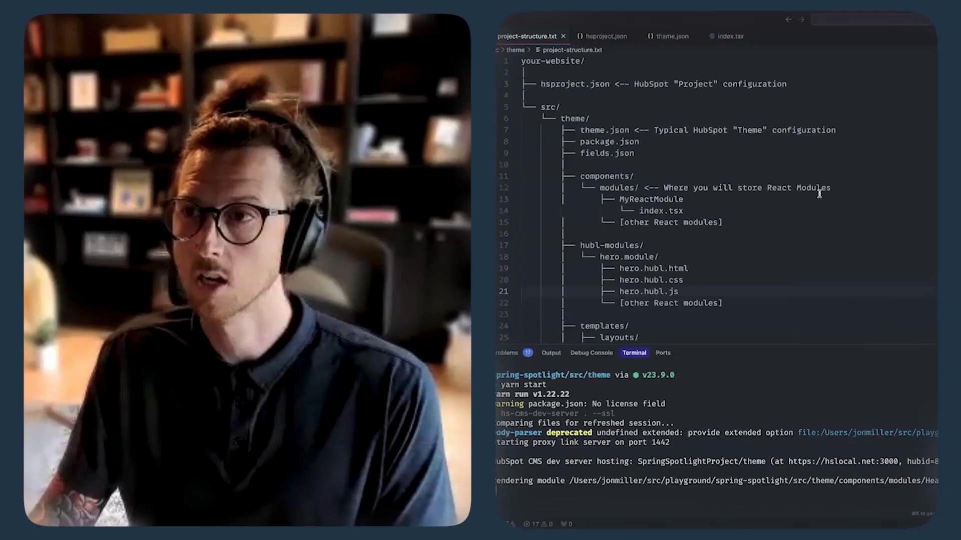
pyautogui.click(745, 36)
pyautogui.click(738, 213)
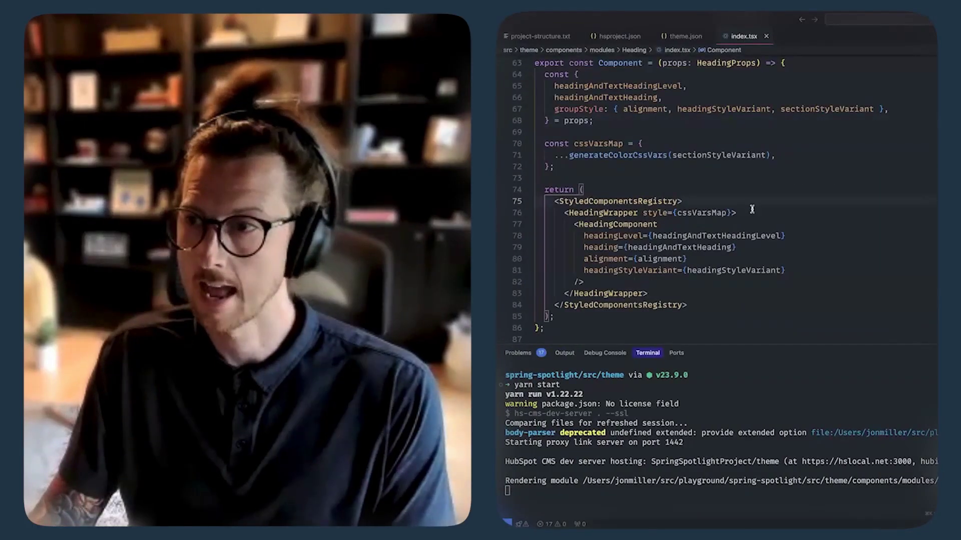
pyautogui.press('Return')
pyautogui.write('<')
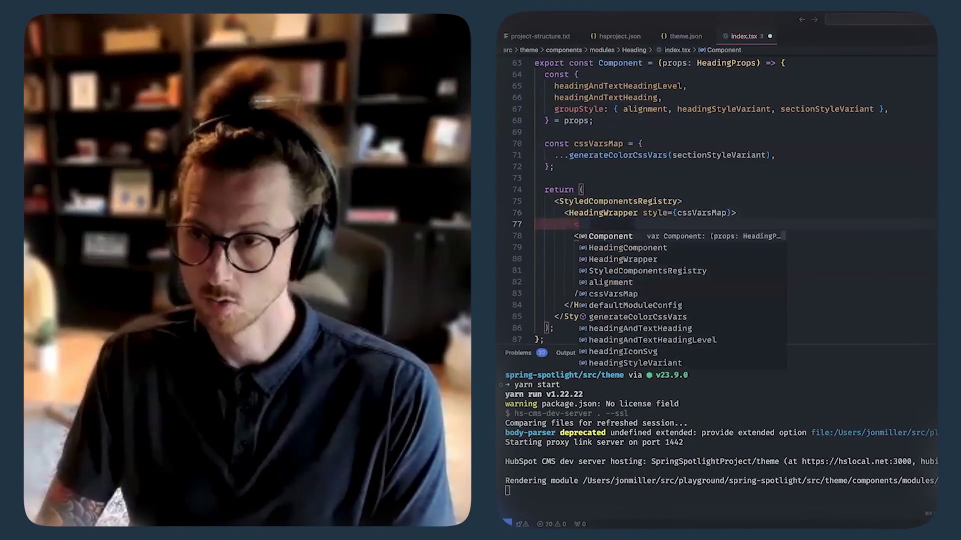
pyautogui.write('h4>Spring')
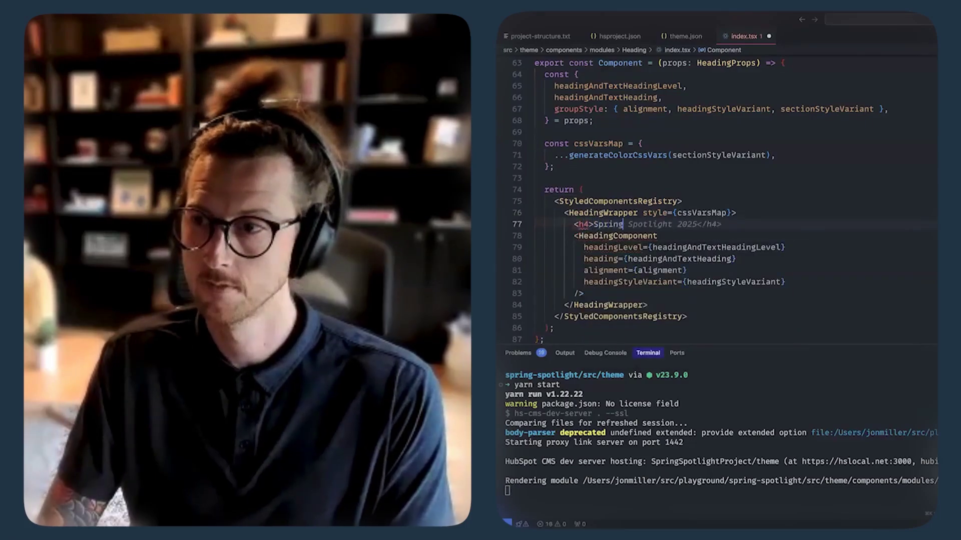
pyautogui.press('Tab')
pyautogui.hotkey('ctrl', 's')
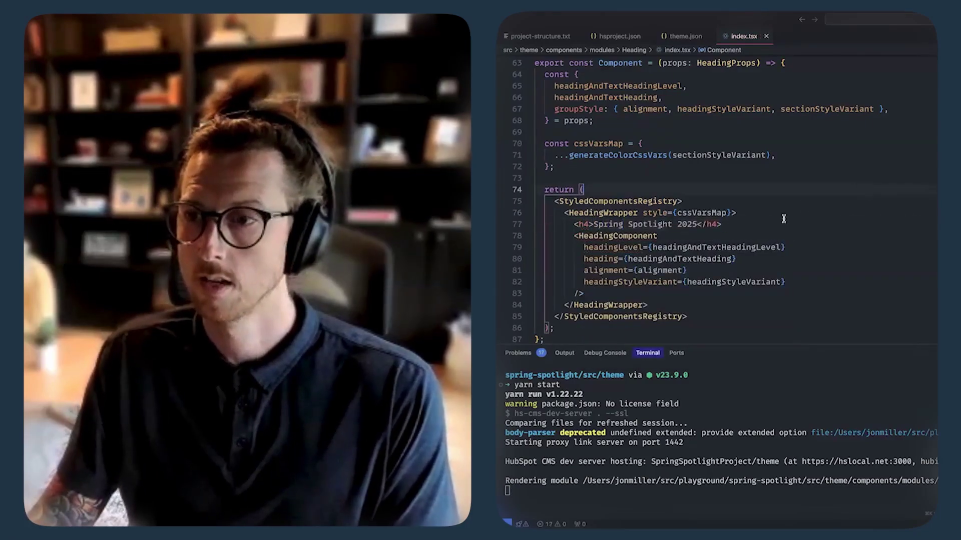
pyautogui.press('super+Tab')
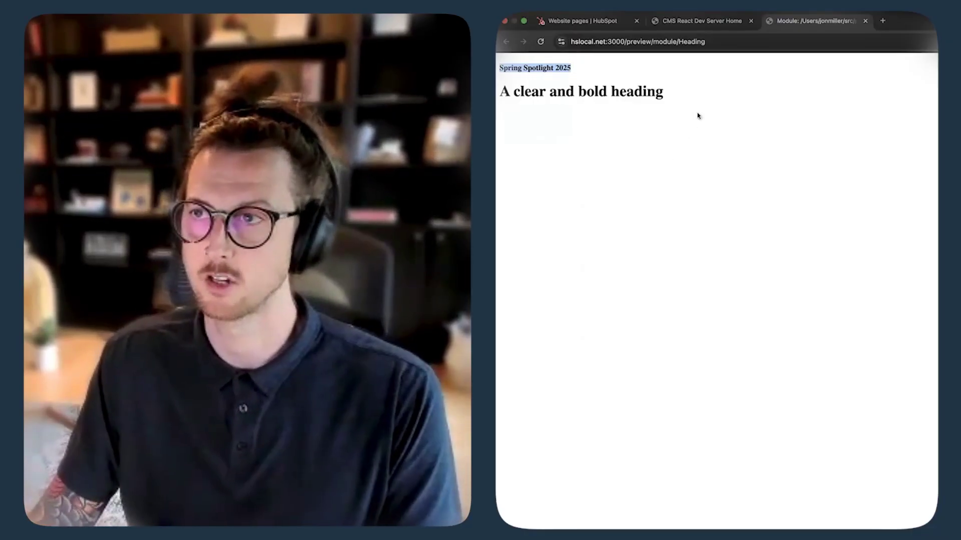
# - Switch to the CMS React Dev Server Home tab to see the module list
pyautogui.click(709, 23)
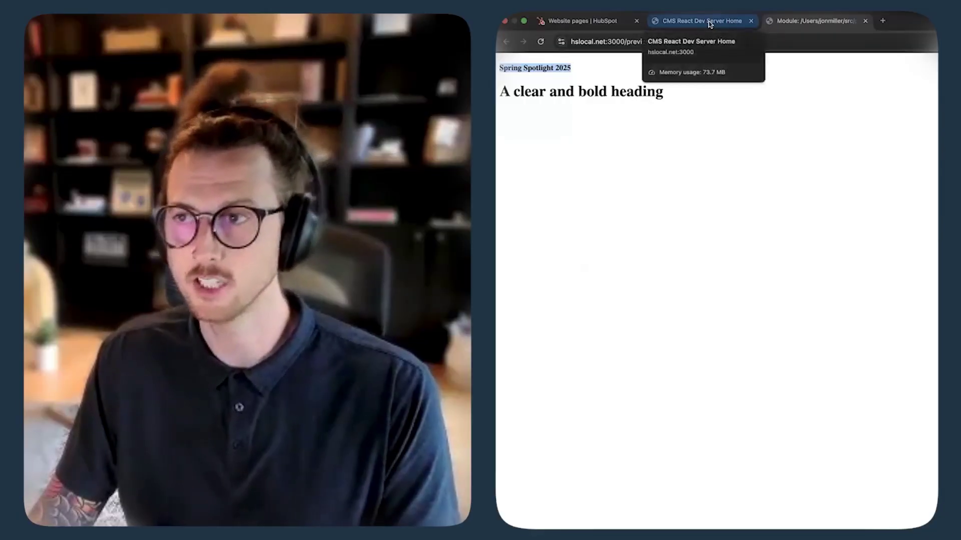
pyautogui.click(709, 23)
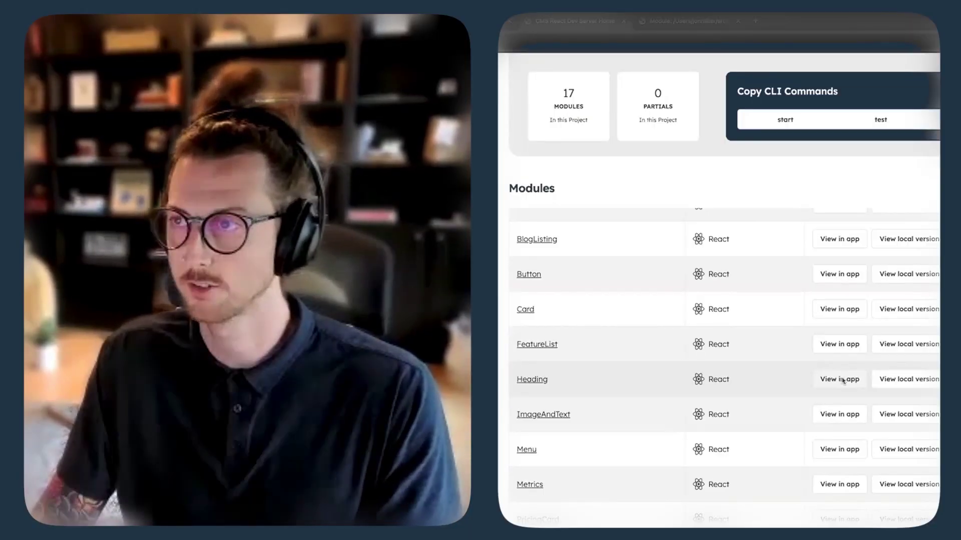
# - View the Heading module in the Design Previewer with its Spring Spotlight 2025 heading
pyautogui.click(839, 379)
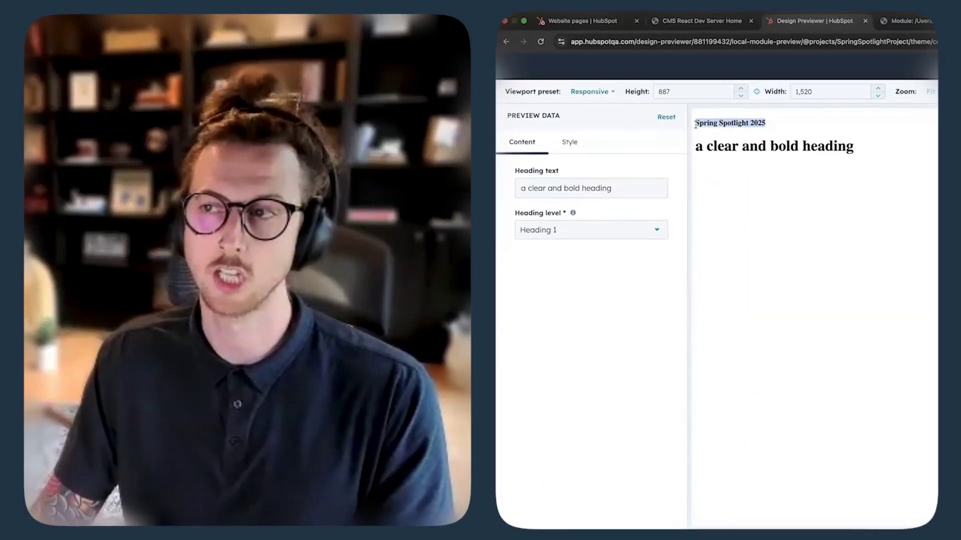
pyautogui.click(748, 207)
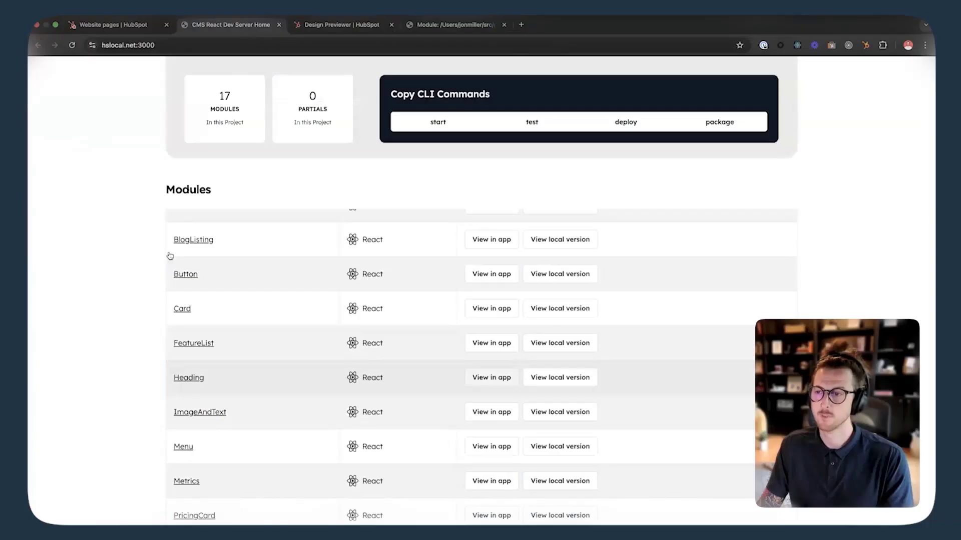
pyautogui.scroll(-10, 170, 256)
pyautogui.scroll(-3, 138, 284)
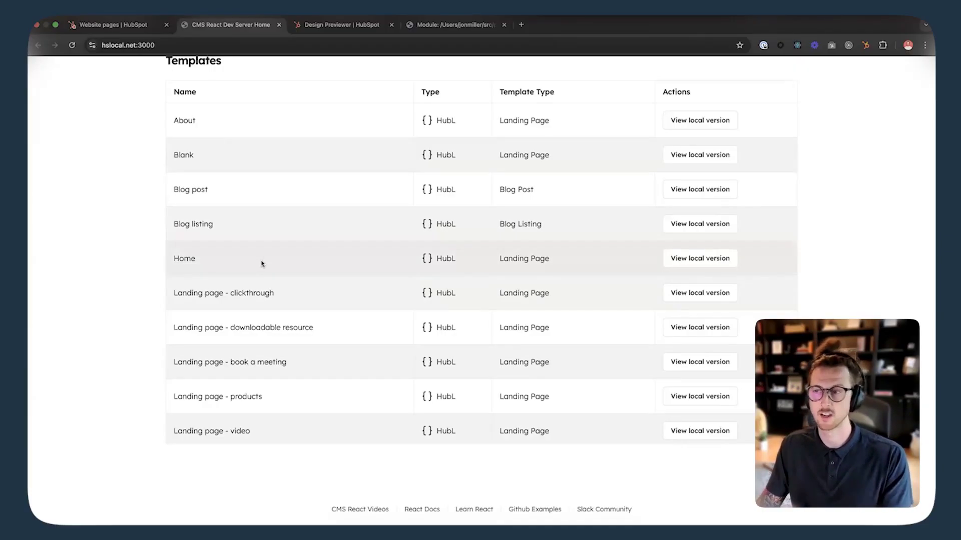
# - Open the Home template's local version and check its Spring Spotlight 2025 text
pyautogui.click(700, 258)
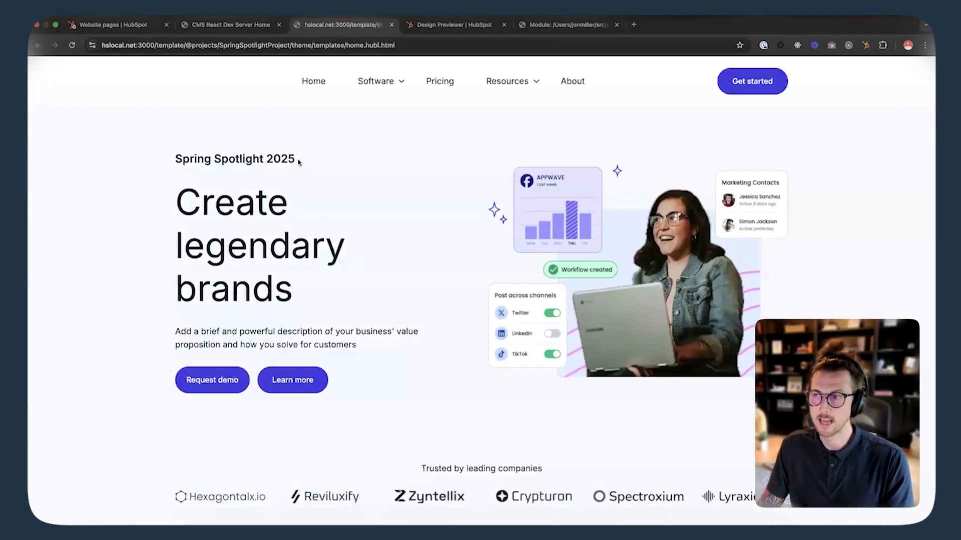
pyautogui.moveTo(299, 161); pyautogui.dragTo(175, 161)
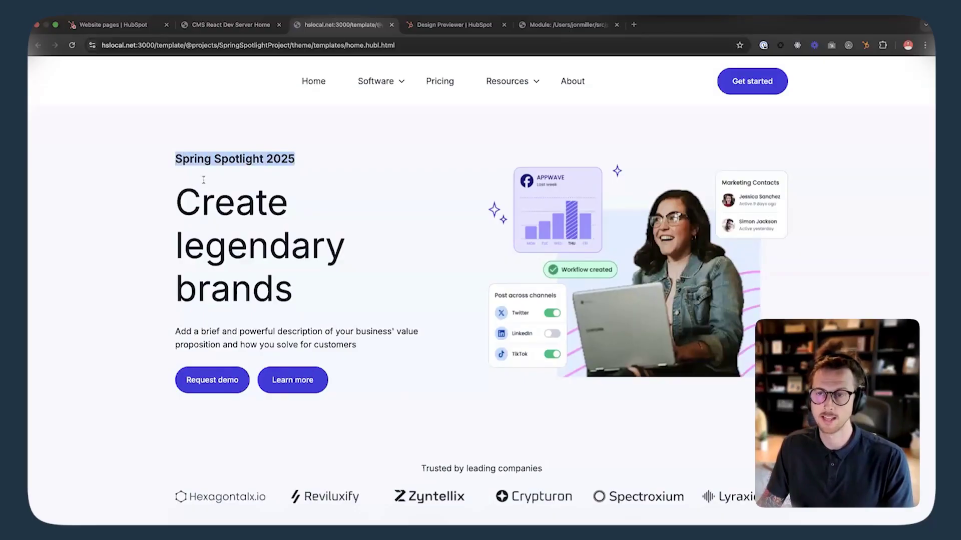
pyautogui.click(251, 185)
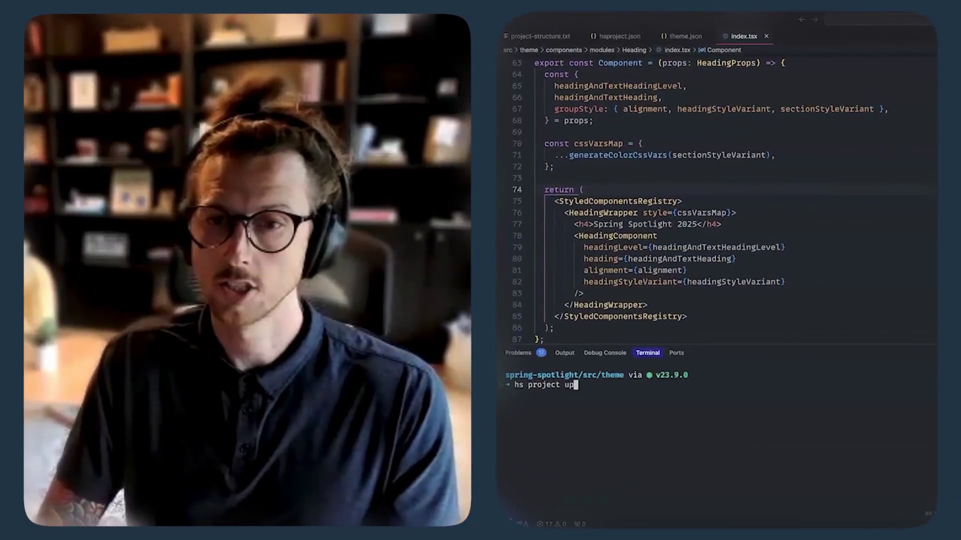
pyautogui.write('load')
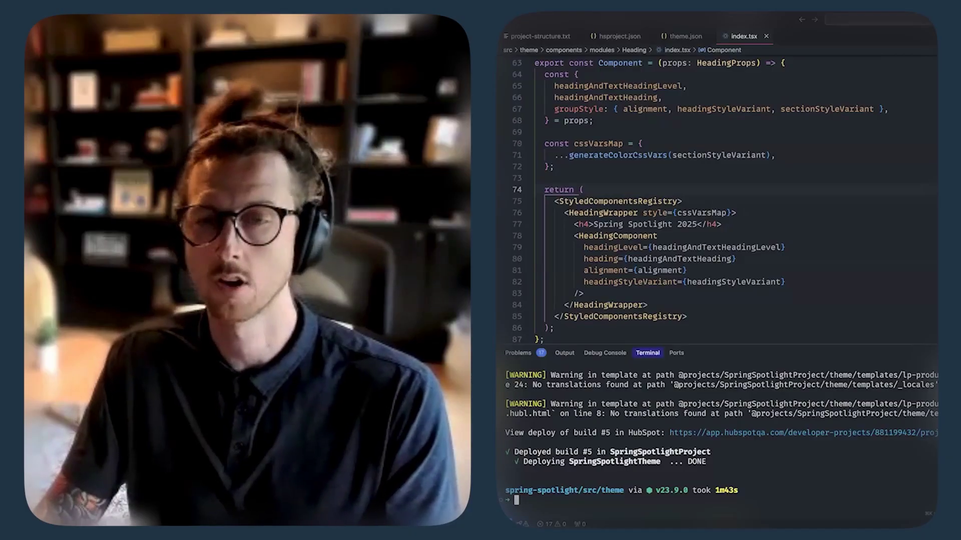
# - Open build #5's View deploy page from the terminal
pyautogui.keyDown('ctrl'); pyautogui.click(871, 436); pyautogui.keyUp('ctrl')
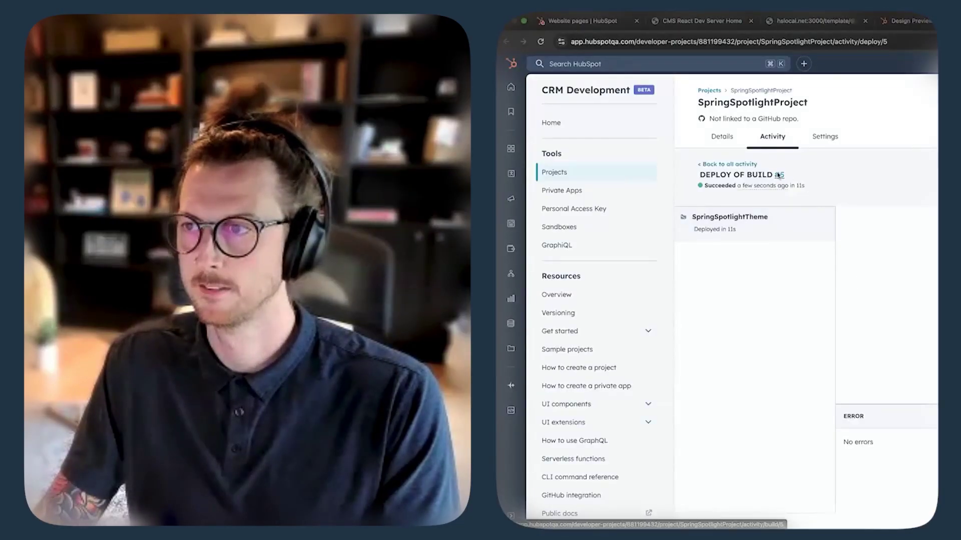
# - Inspect build #5's changed components > modules > Heading > index.tsx, then return to all activity
pyautogui.click(779, 175)
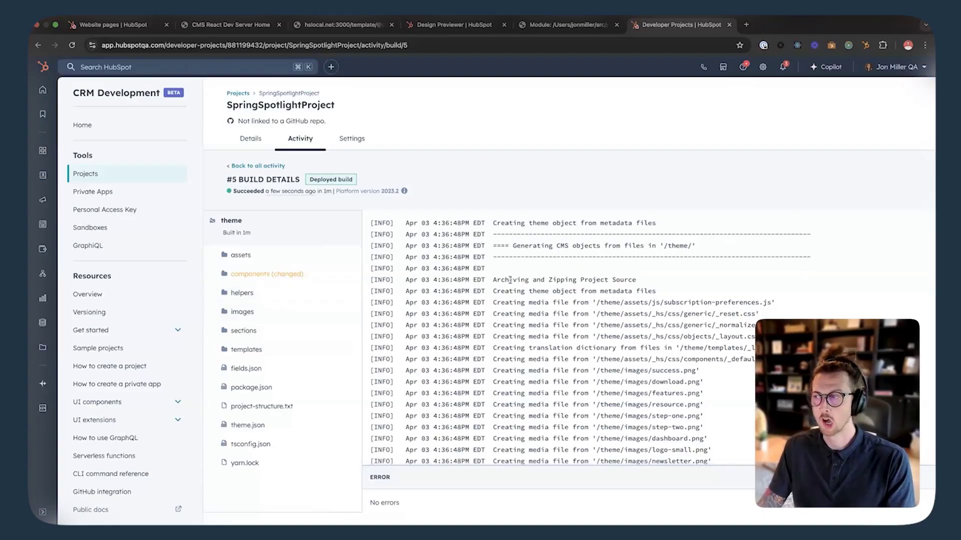
pyautogui.scroll(-5, 510, 284)
pyautogui.scroll(-5, 510, 283)
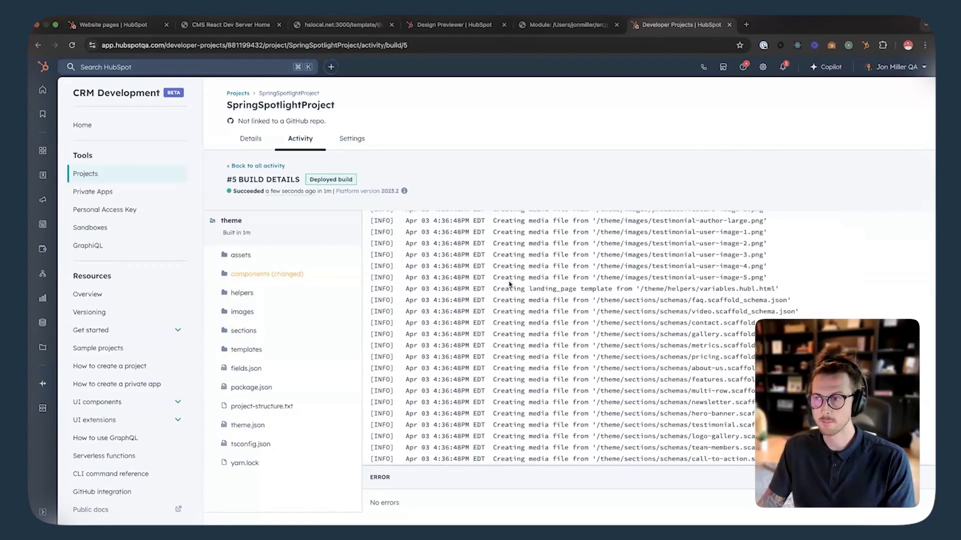
pyautogui.click(277, 275)
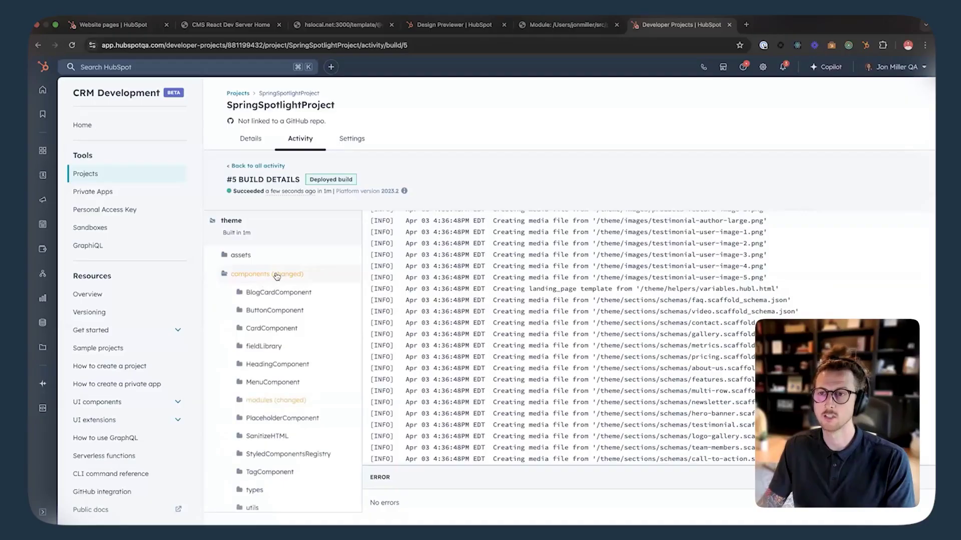
pyautogui.scroll(-1, 277, 275)
pyautogui.click(275, 378)
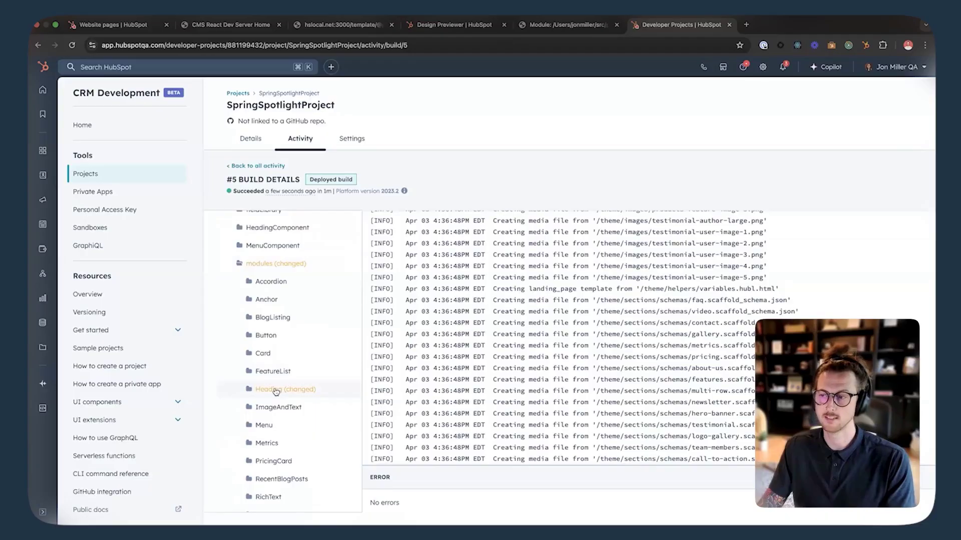
pyautogui.scroll(-1, 276, 391)
pyautogui.click(275, 379)
pyautogui.scroll(-1, 275, 379)
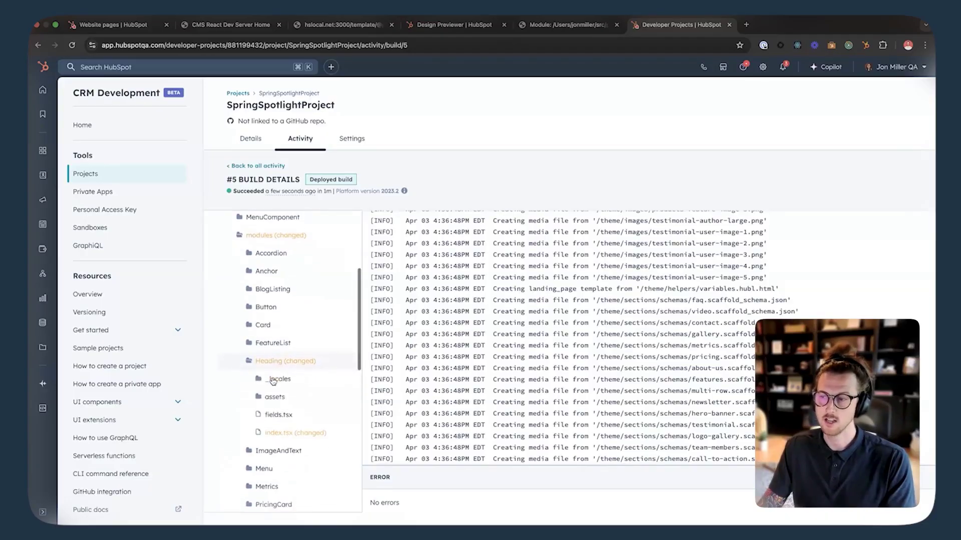
pyautogui.click(294, 413)
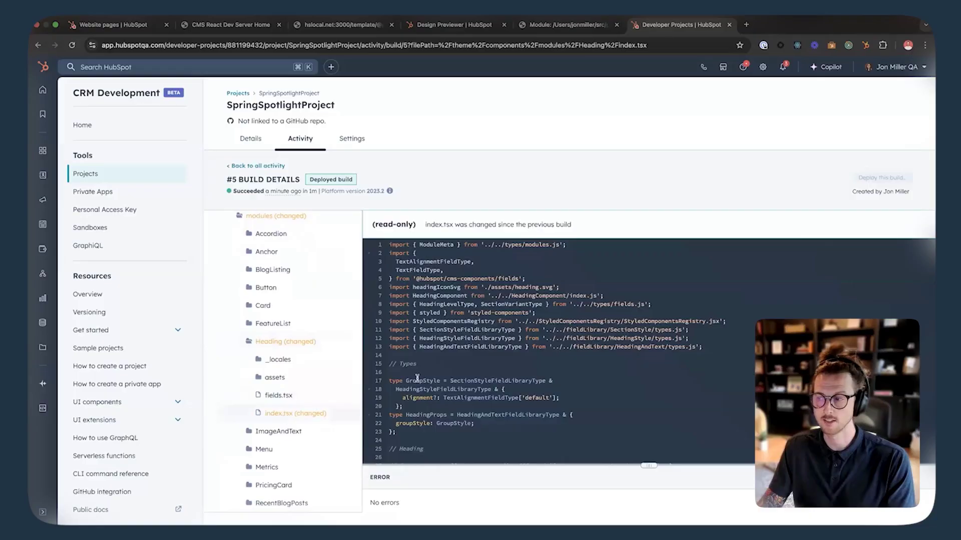
pyautogui.scroll(-5, 509, 357)
pyautogui.scroll(-5, 510, 356)
pyautogui.scroll(-5, 510, 356)
pyautogui.scroll(-3, 510, 356)
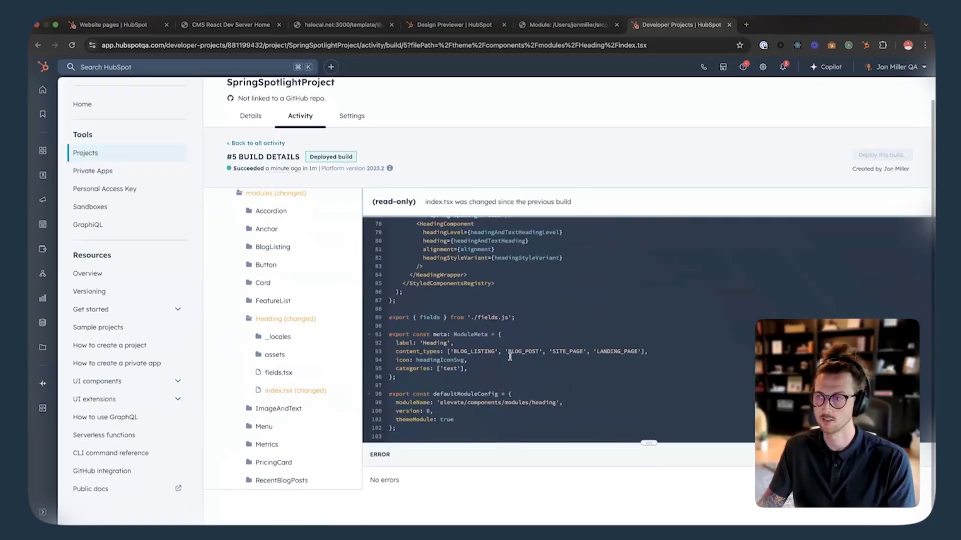
pyautogui.scroll(5, 510, 357)
pyautogui.scroll(5, 510, 356)
pyautogui.scroll(5, 495, 337)
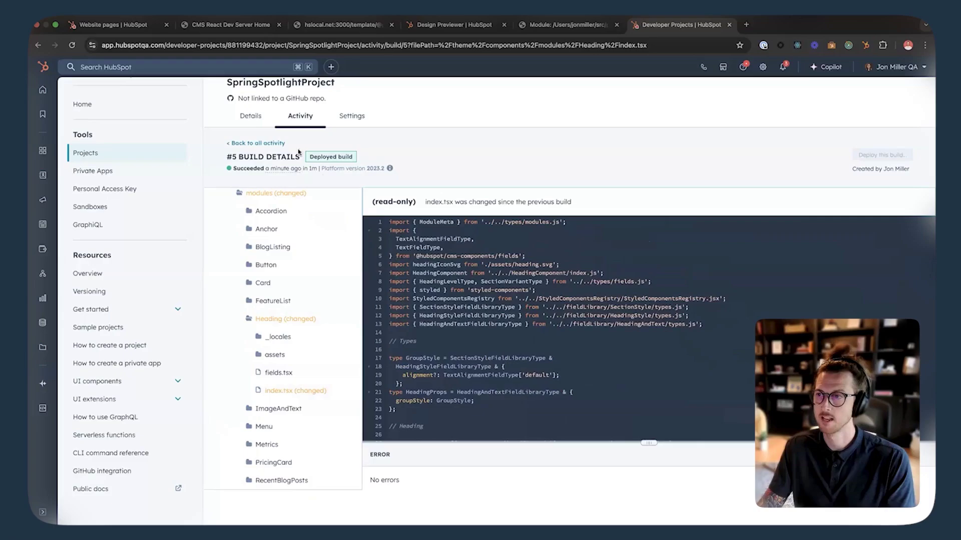
pyautogui.click(256, 143)
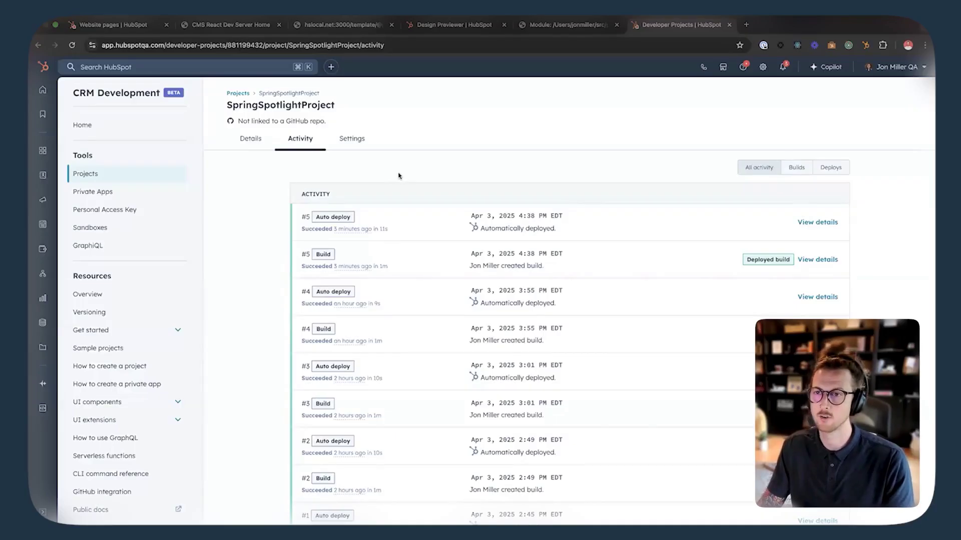
pyautogui.moveTo(43, 224)
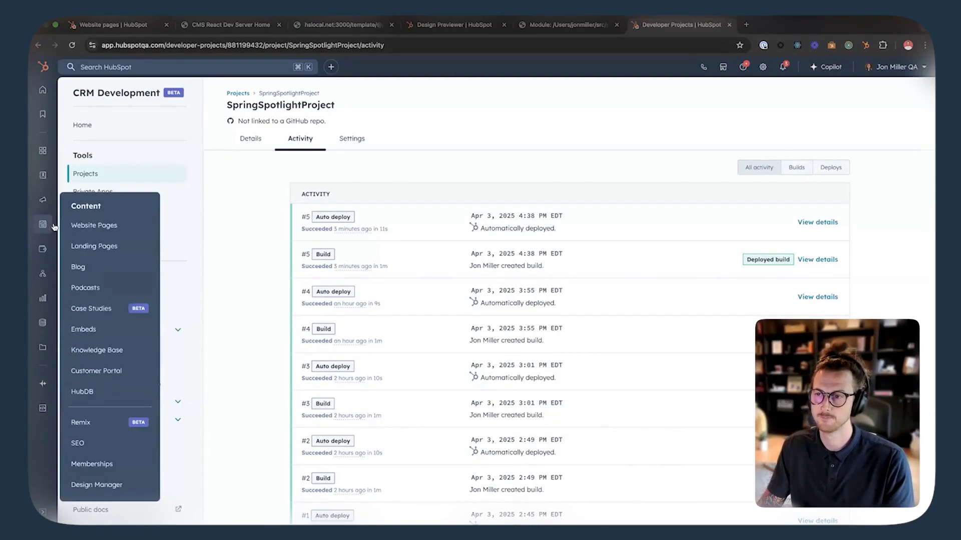
# - Create website page 'My new page' on hs-sitesqa using the Blank template
pyautogui.click(91, 226)
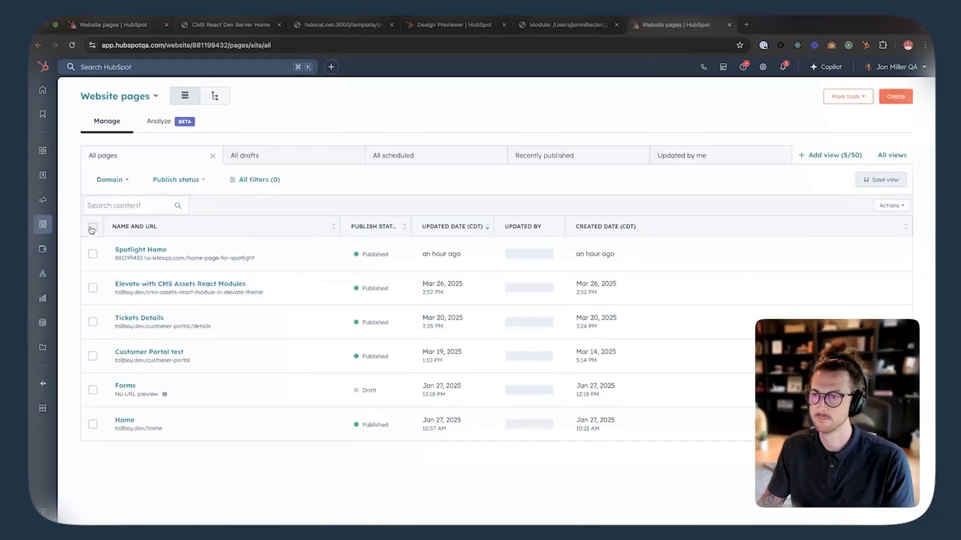
pyautogui.click(898, 98)
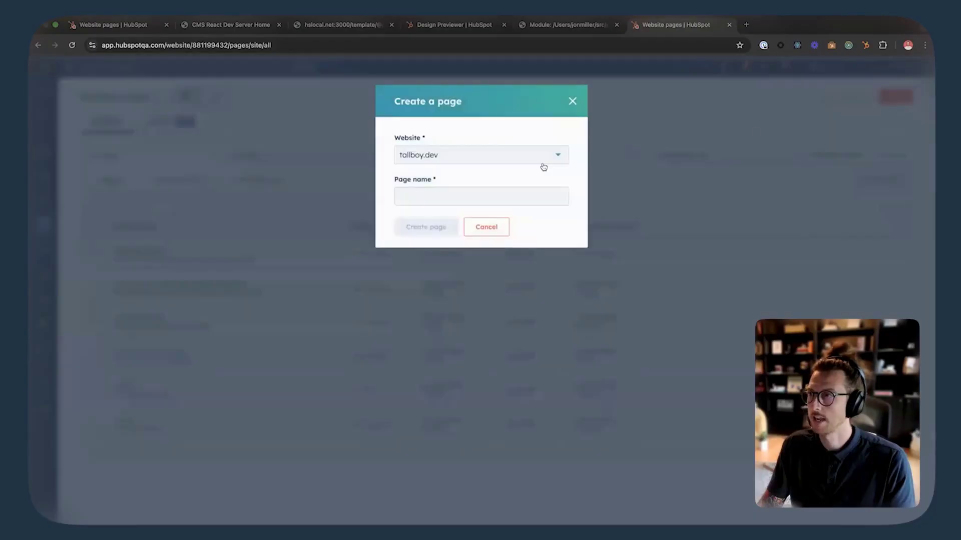
pyautogui.click(486, 154)
pyautogui.click(464, 197)
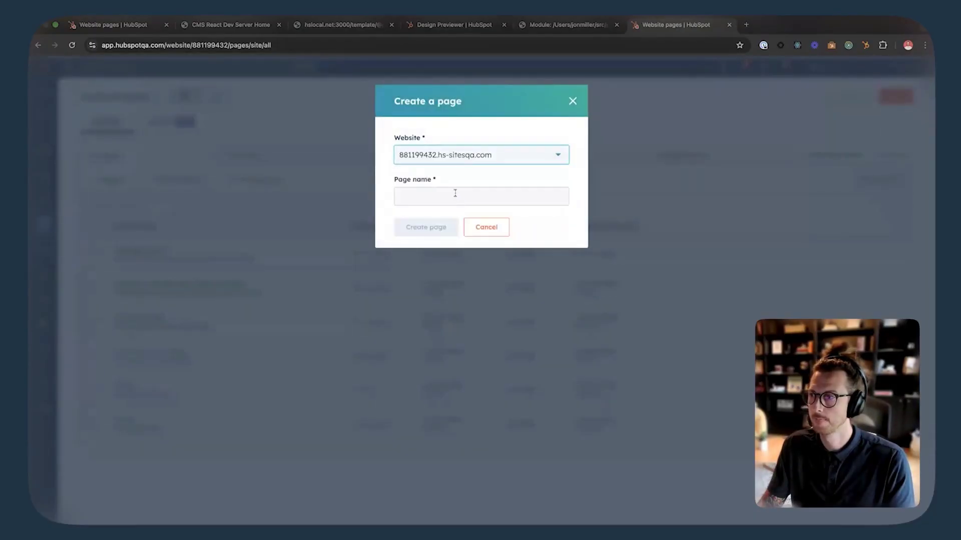
pyautogui.write('MY new pag')
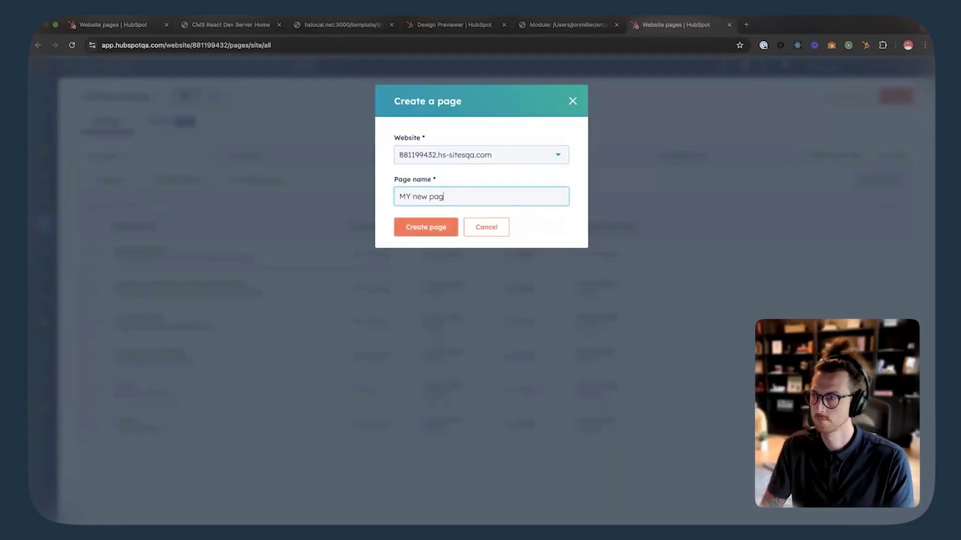
pyautogui.write('e')
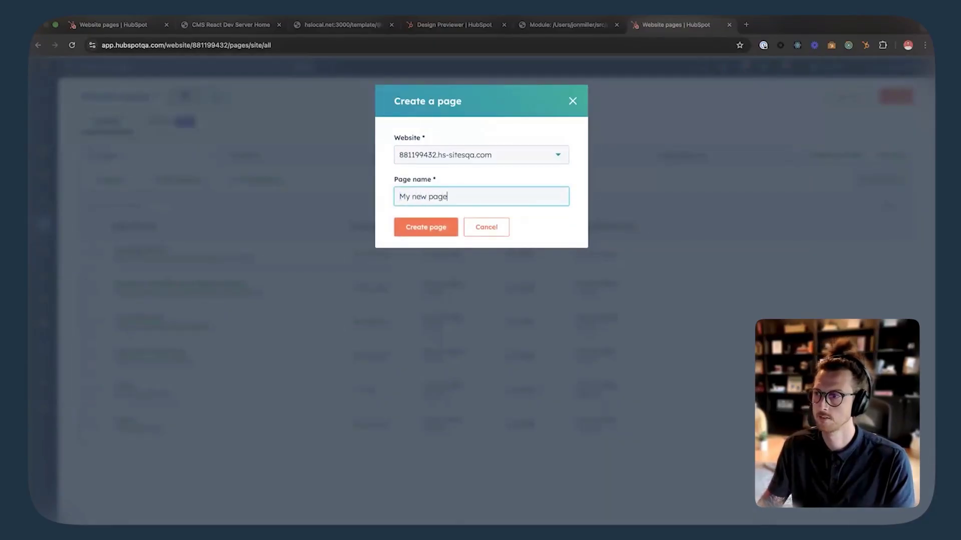
pyautogui.click(410, 229)
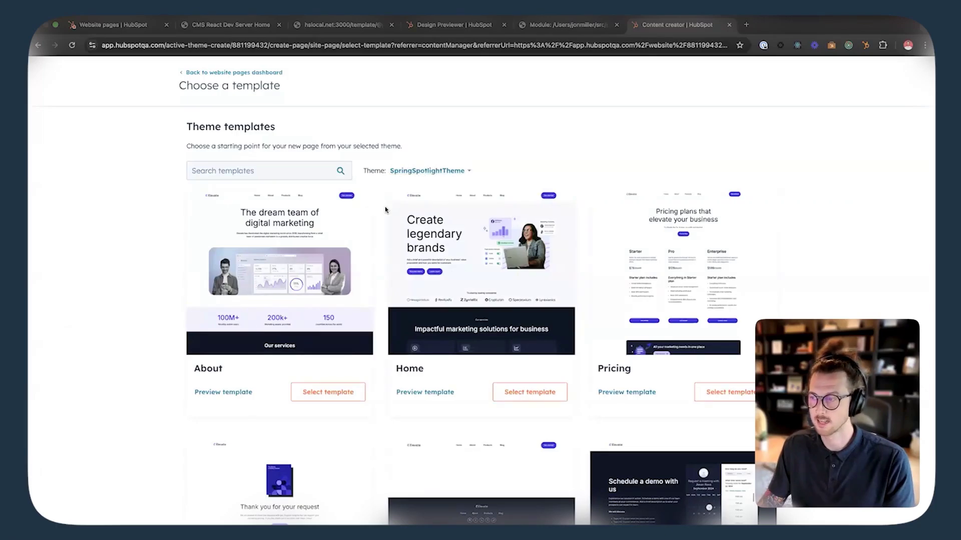
pyautogui.scroll(-4, 385, 209)
pyautogui.scroll(-1, 596, 410)
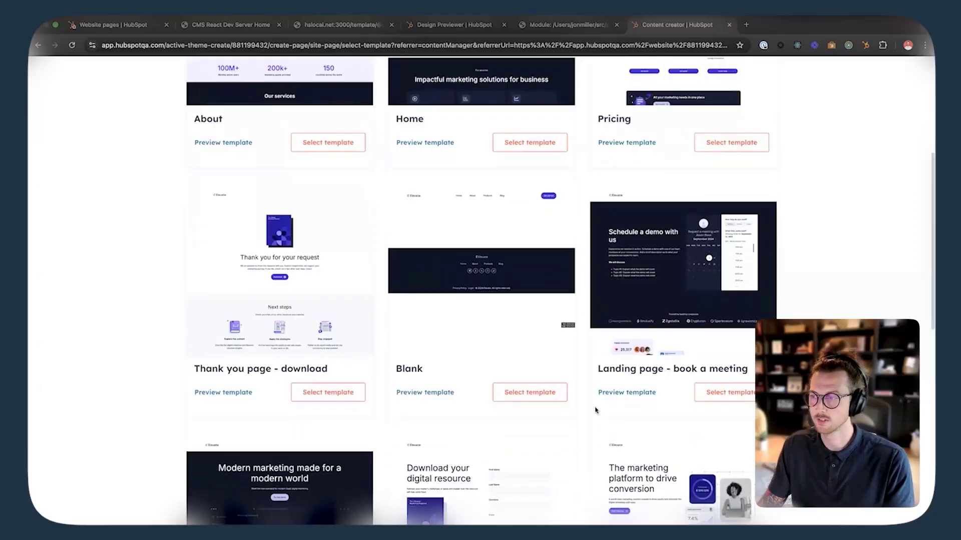
pyautogui.click(529, 393)
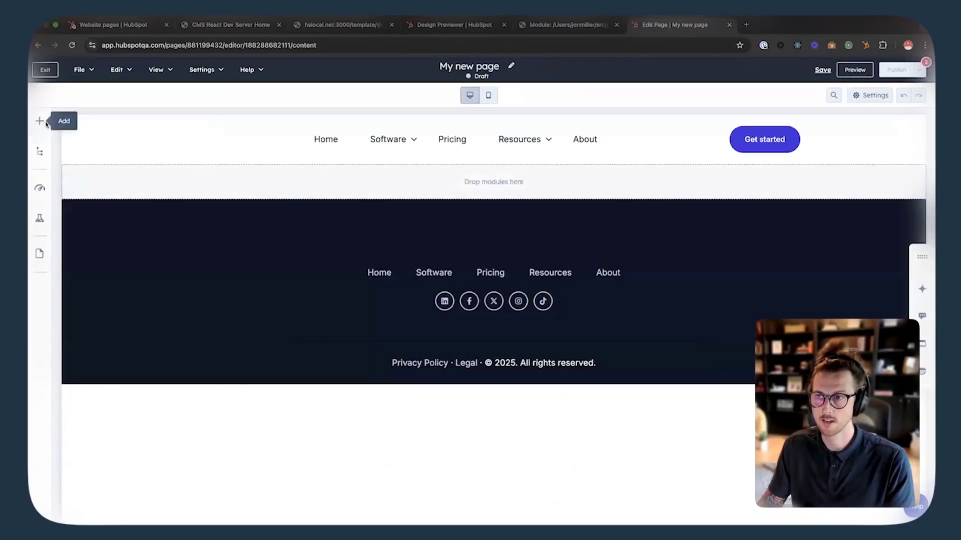
# - Place the Heading module into the empty page area and select its 'Spring Spotlight 2025' line
pyautogui.click(40, 122)
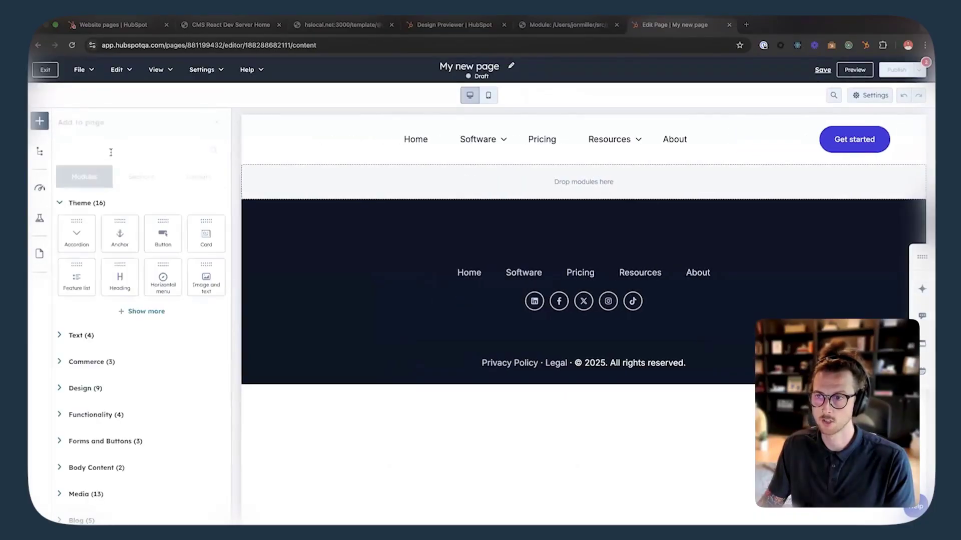
pyautogui.write('heading')
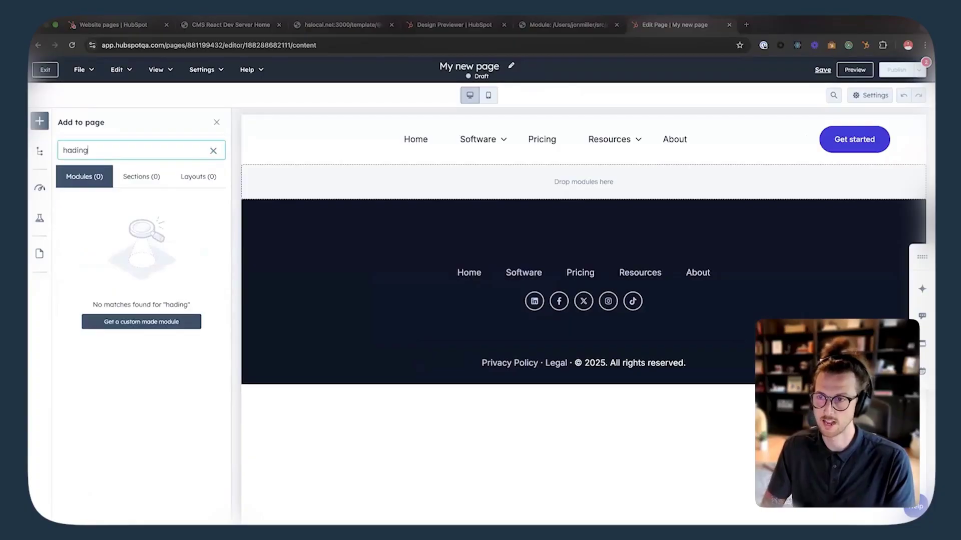
pyautogui.moveTo(73, 260); pyautogui.dragTo(330, 183)
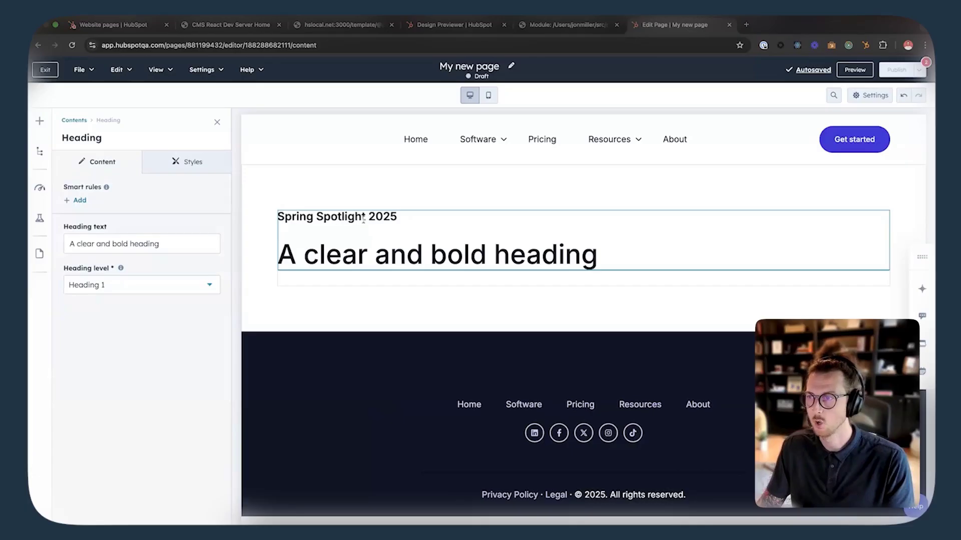
pyautogui.moveTo(369, 216); pyautogui.dragTo(363, 228)
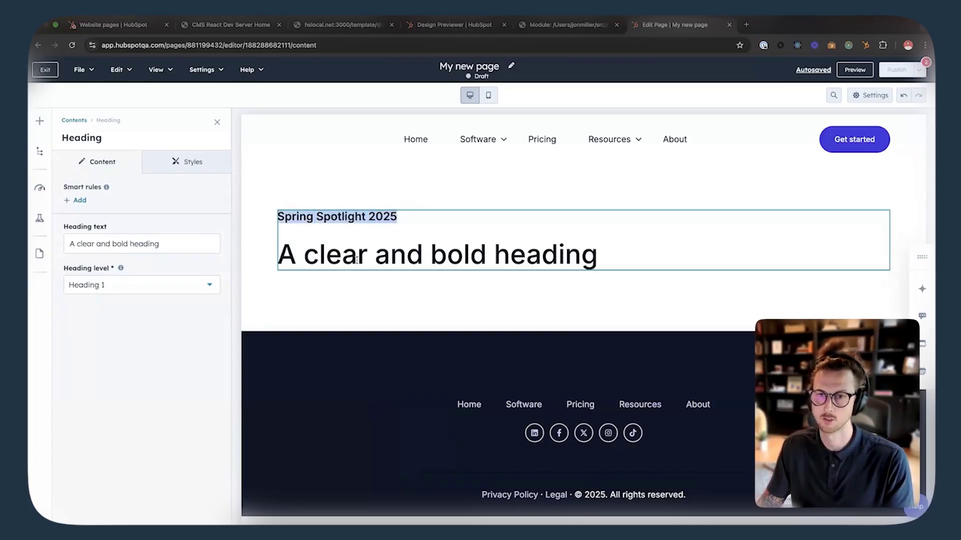